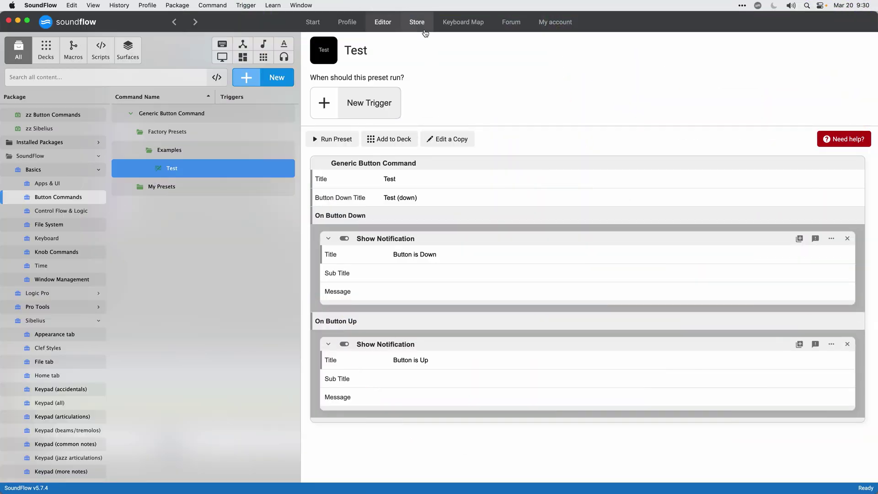
# - Open the Test factory preset of the Generic Button Command in the Basics package's Button Commands
pyautogui.click(425, 23)
pyautogui.click(333, 242)
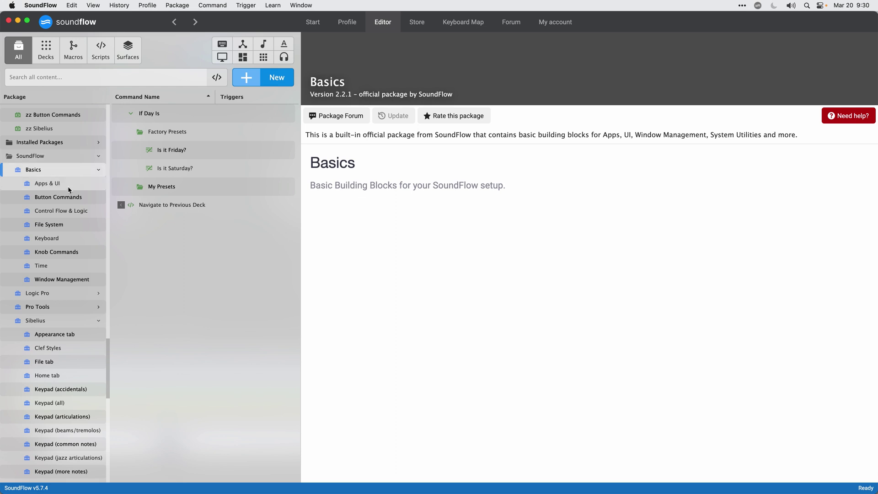
pyautogui.click(70, 201)
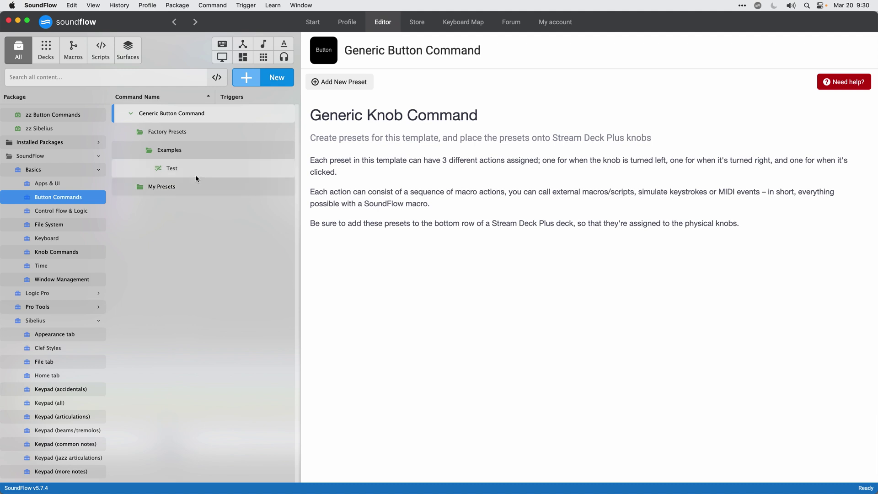
pyautogui.click(196, 175)
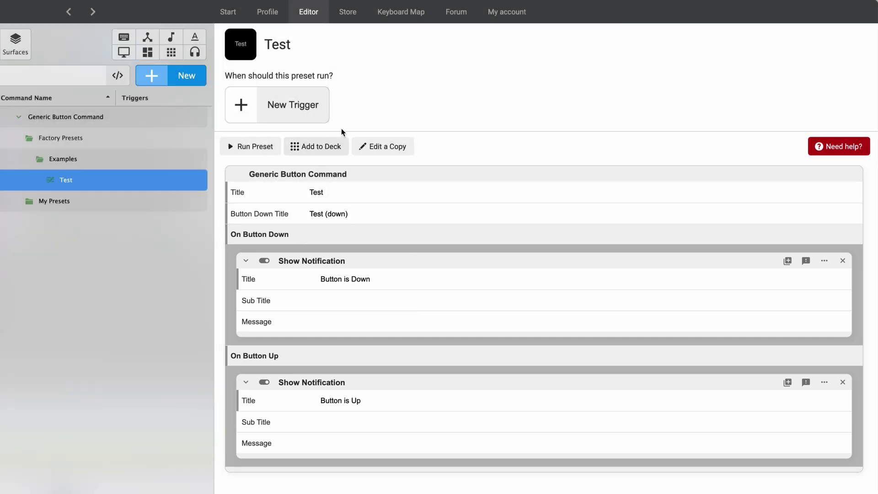
# - Give the Test preset a keyboard trigger of Control+X and run it with that shortcut
pyautogui.click(325, 113)
pyautogui.click(315, 137)
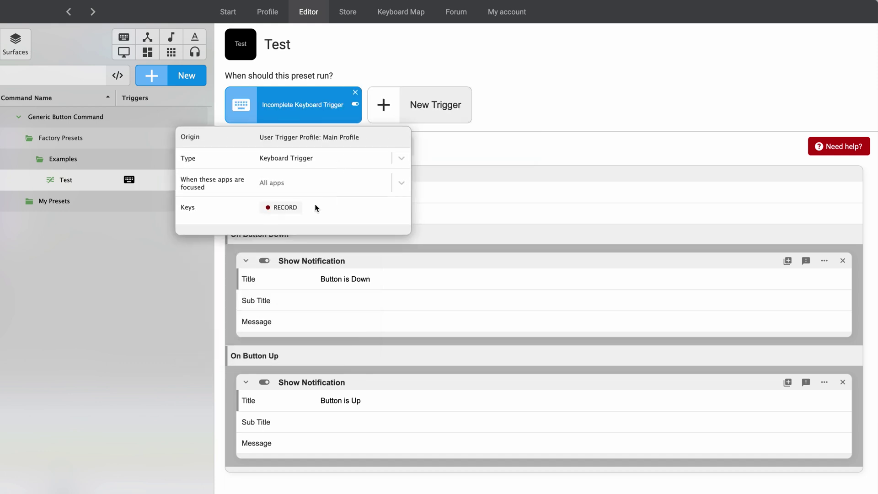
pyautogui.click(284, 207)
pyautogui.hotkey('ctrl', 'x')
pyautogui.click(525, 101)
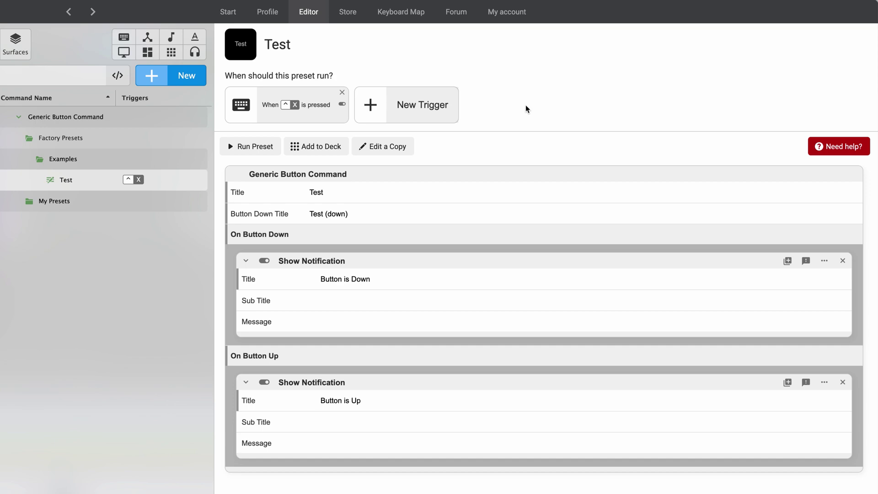
pyautogui.hotkey('ctrl', 'x')
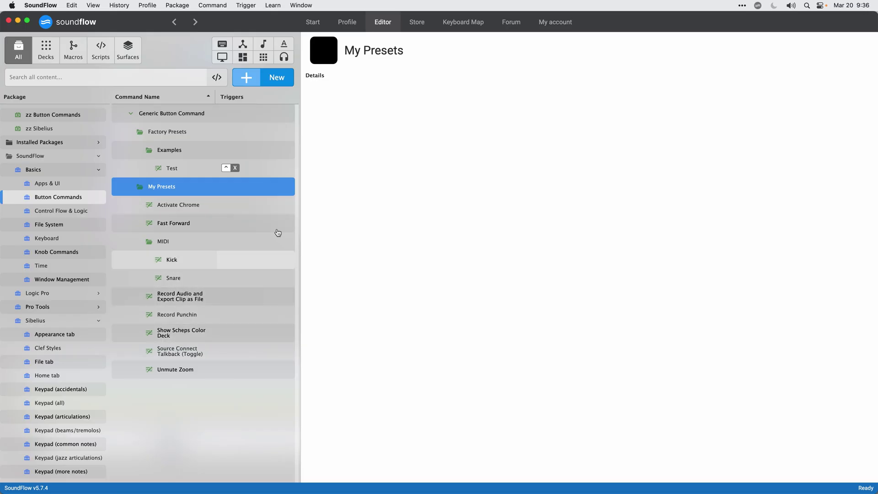
# - Create a new preset named "Talkback Toggle" in the Generic Button Command's My Presets folder
pyautogui.click(286, 84)
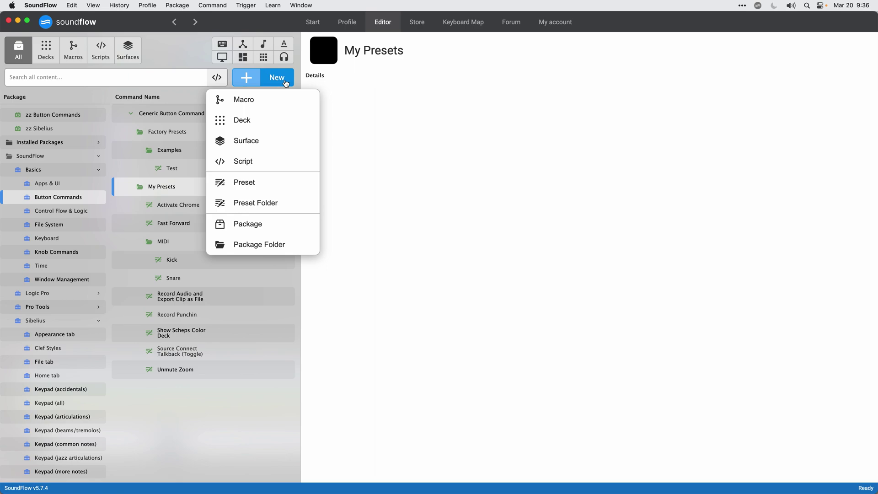
pyautogui.click(286, 181)
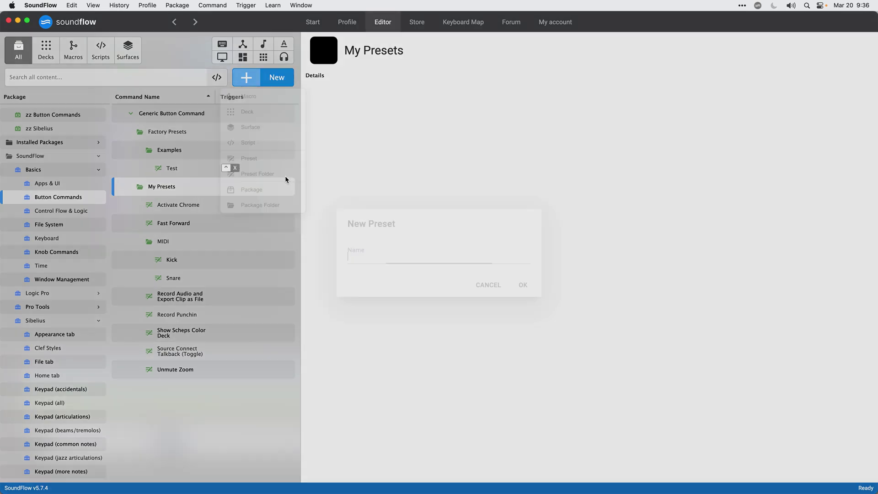
pyautogui.write('Talkb')
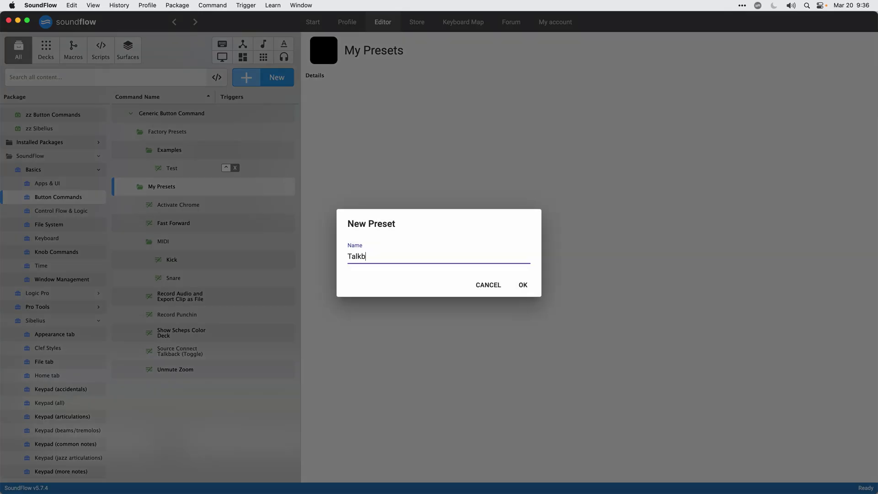
pyautogui.write('ack Toggle')
pyautogui.press('Return')
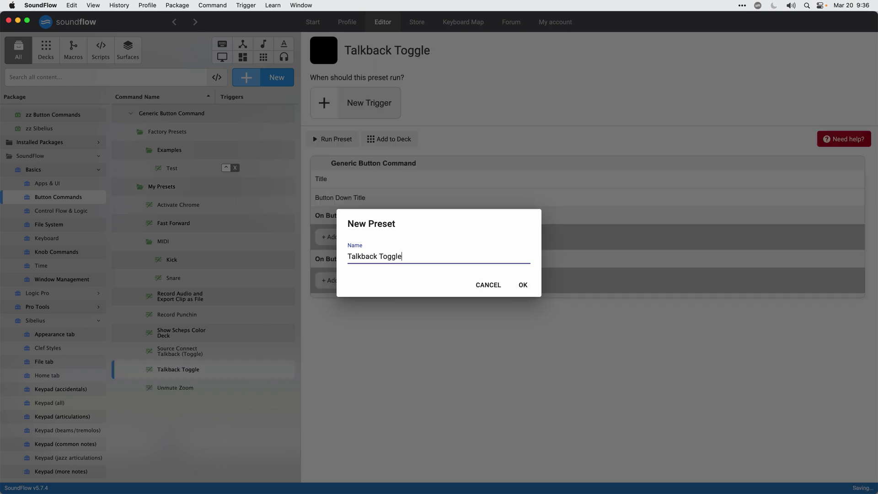
# - Set the Talkback Toggle preset's title to "Talkback" and its button down title to "Mute Talkback"
pyautogui.click(418, 180)
pyautogui.write('T')
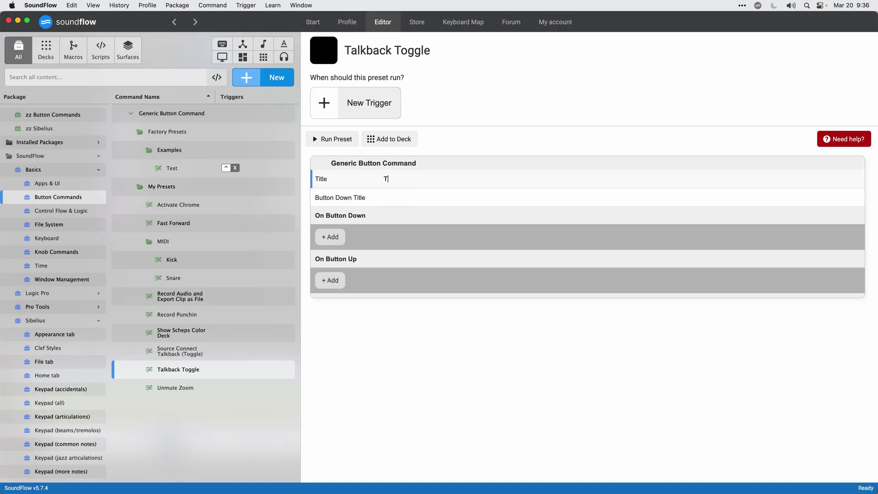
pyautogui.write('alkback')
pyautogui.click(435, 197)
pyautogui.write('Mute tal')
pyautogui.press('Return')
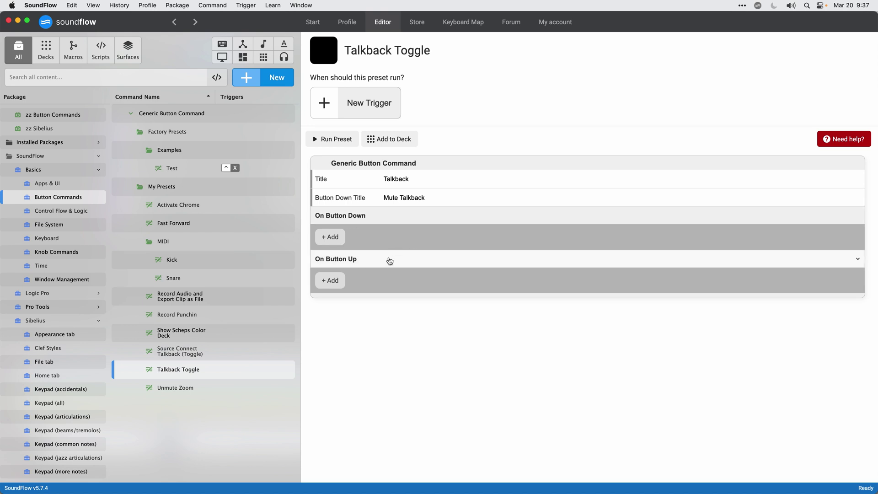
# - Add a Mute/unmute Track action to the On Button Down section of the Talkback Toggle preset
pyautogui.click(330, 236)
pyautogui.click(330, 263)
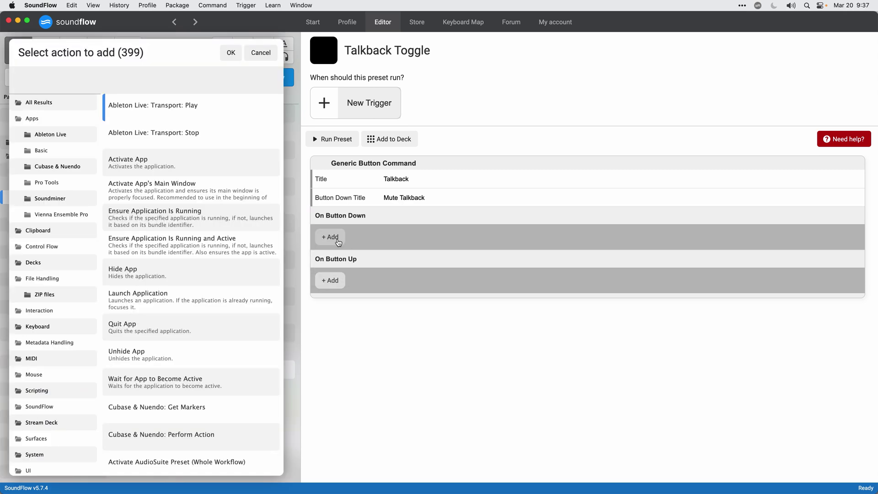
pyautogui.write('mute')
pyautogui.press('Return')
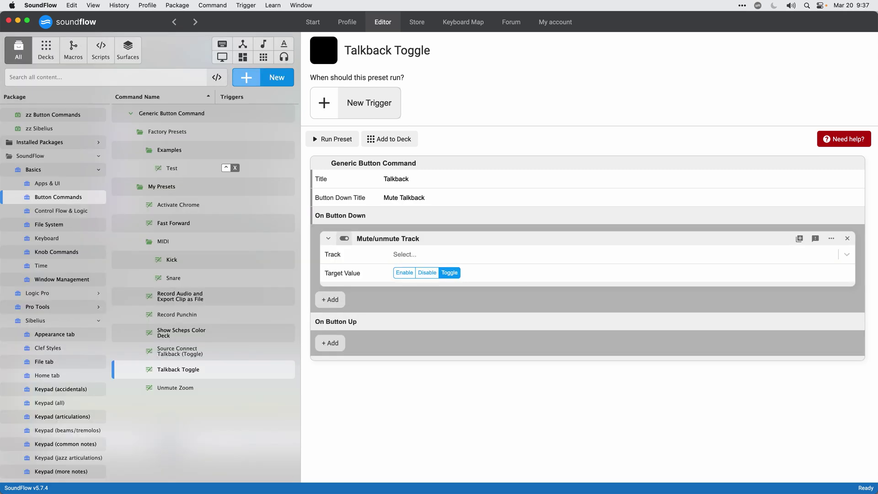
# - Check the track names in Pro Tools, and set the button-down mute action to the Talkback track with target value Disable
pyautogui.click(516, 258)
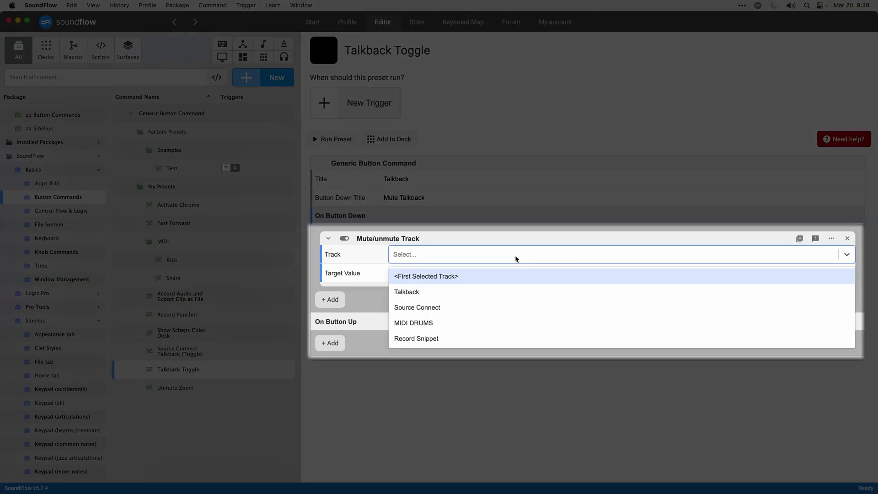
pyautogui.press('super+Tab')
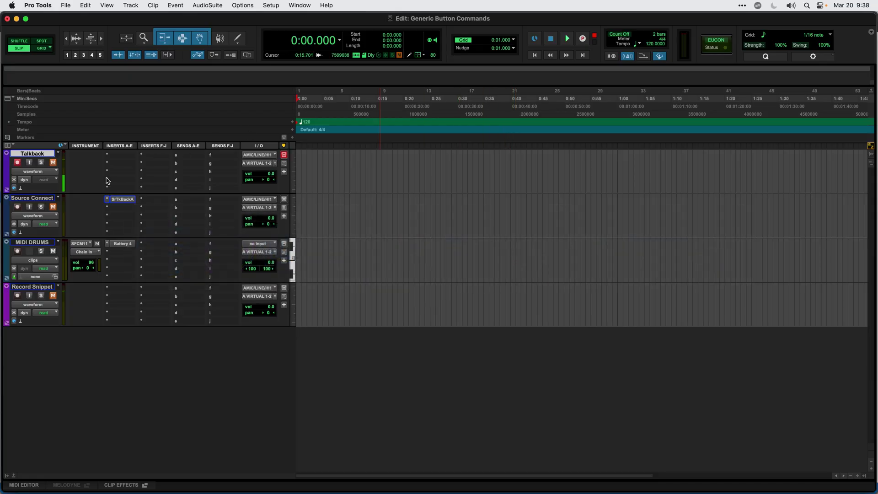
pyautogui.press('super+Tab')
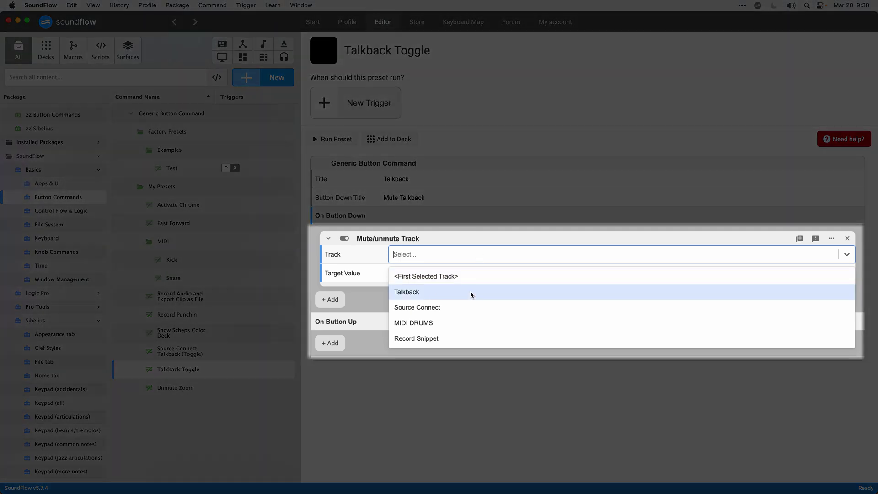
pyautogui.click(470, 292)
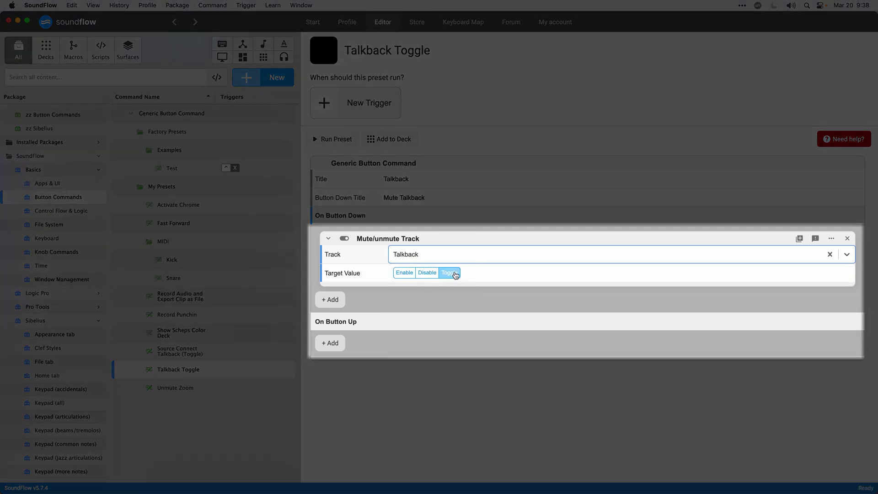
pyautogui.click(429, 273)
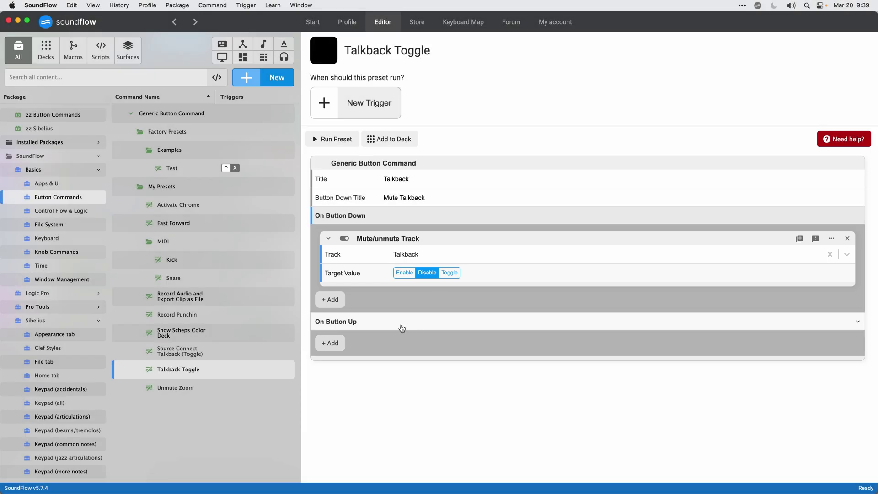
# - Add a Mute/unmute Track action under On Button Up for the Talkback track with target value Enable
pyautogui.click(331, 350)
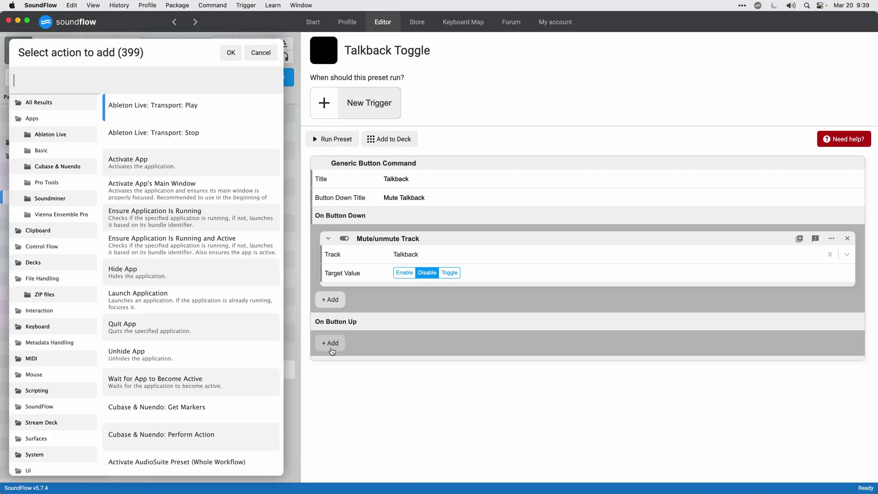
pyautogui.write('mute')
pyautogui.press('Return')
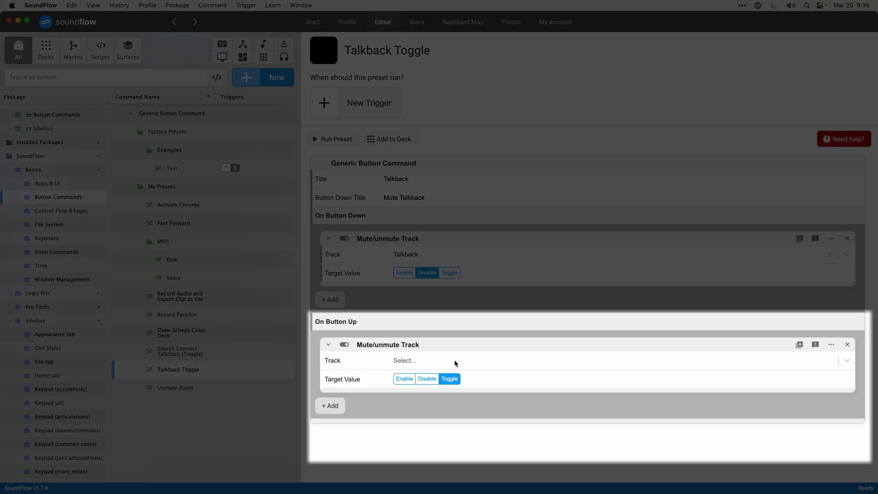
pyautogui.click(454, 364)
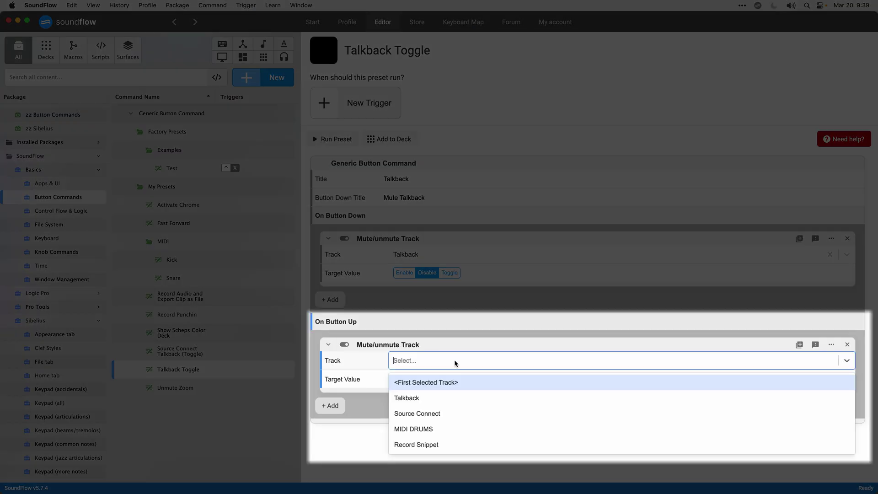
pyautogui.click(448, 399)
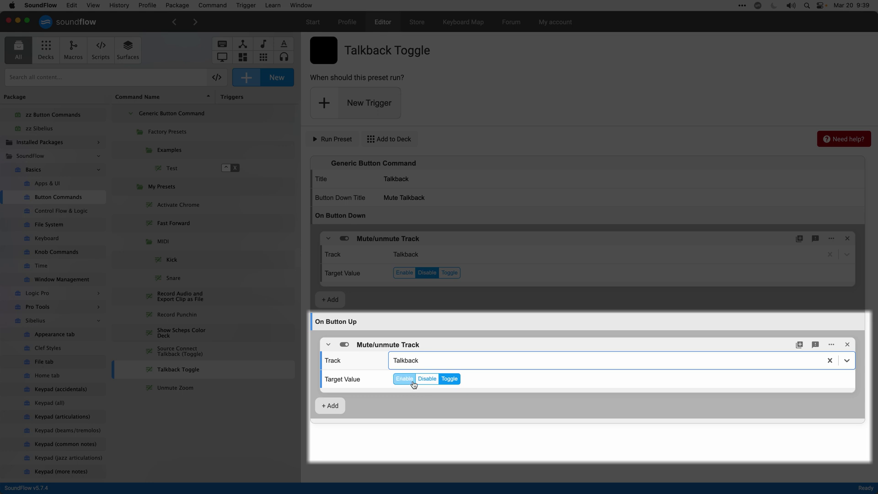
pyautogui.click(414, 383)
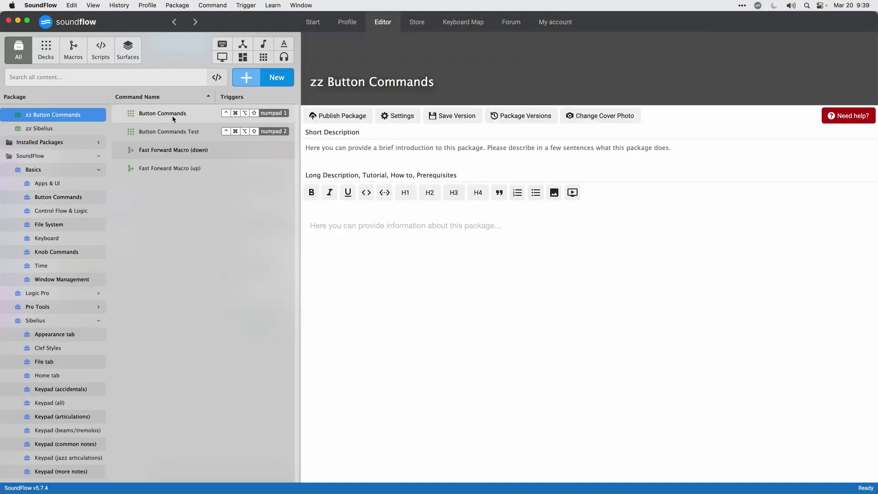
# - Pin the Button Commands Test deck, place the Talkback Toggle preset on the slot beside Test, and switch to Pro Tools
pyautogui.click(174, 131)
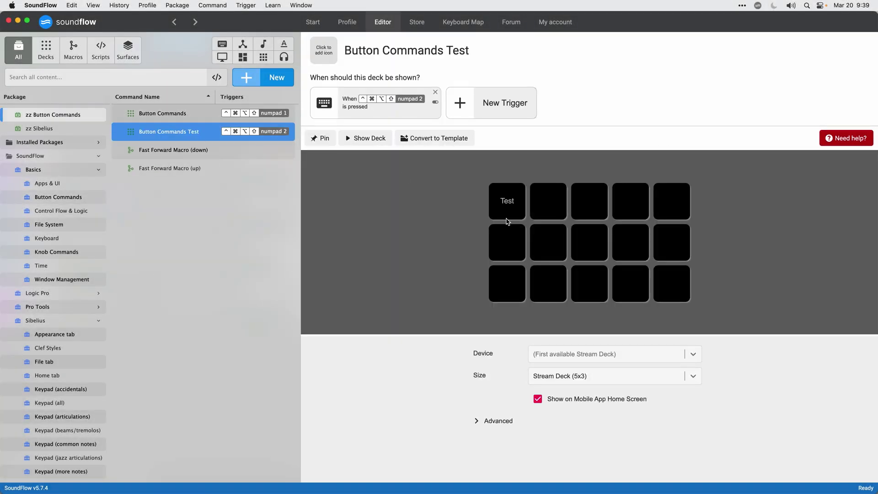
pyautogui.click(313, 144)
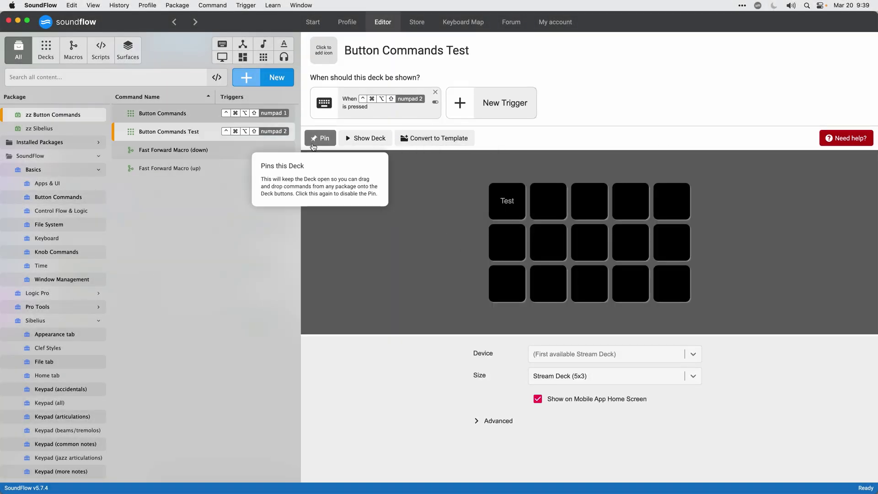
pyautogui.click(51, 197)
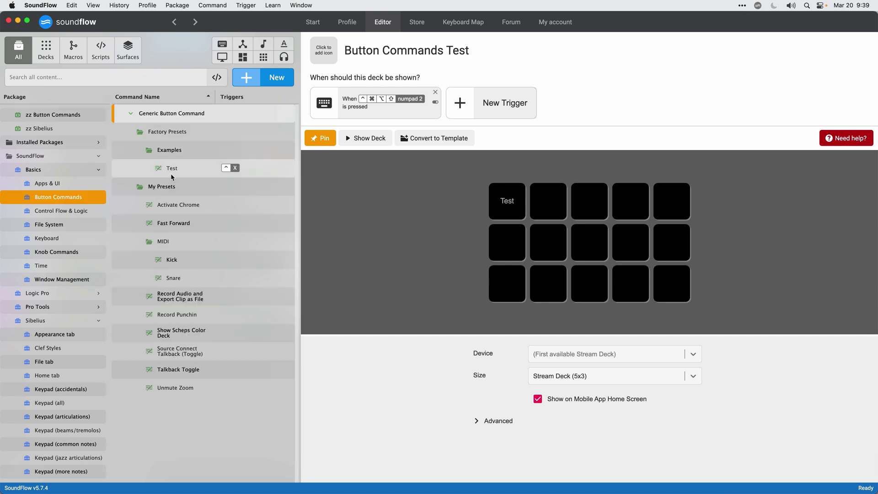
pyautogui.moveTo(189, 368); pyautogui.dragTo(544, 206)
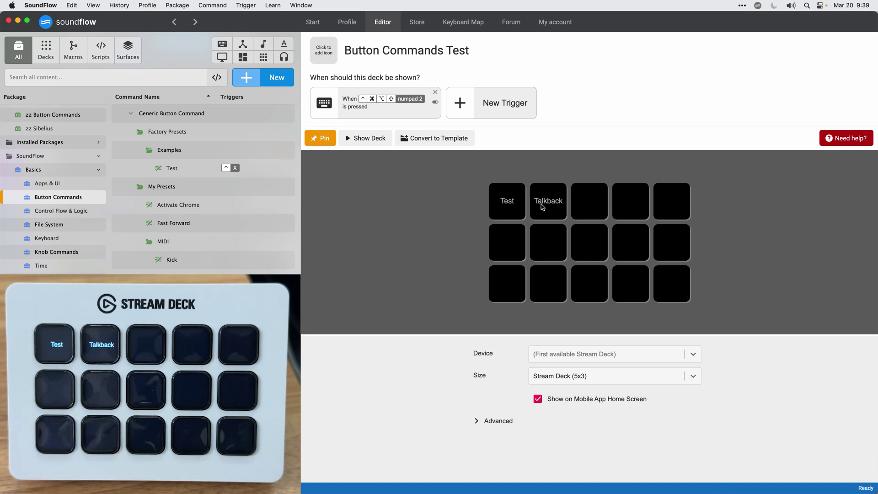
pyautogui.press('super+Tab')
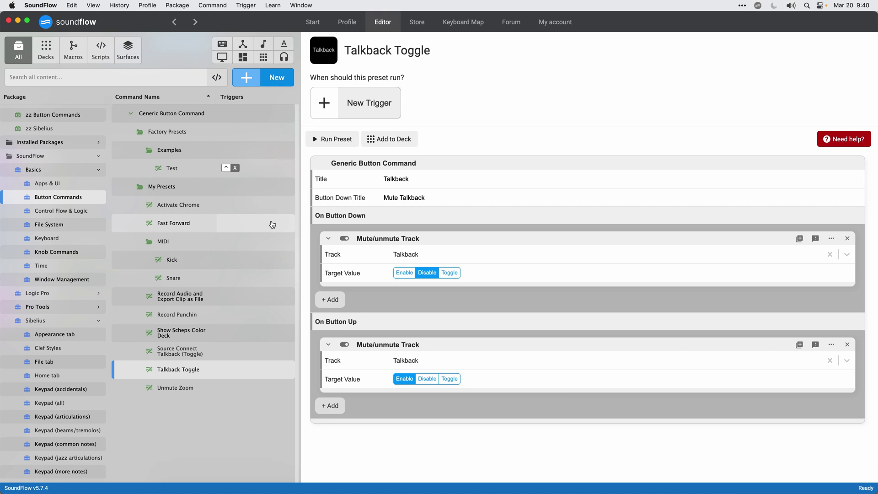
# - Review the MIDI note actions for button down and button up in the Source Connect Talkback (Toggle) preset
pyautogui.click(230, 350)
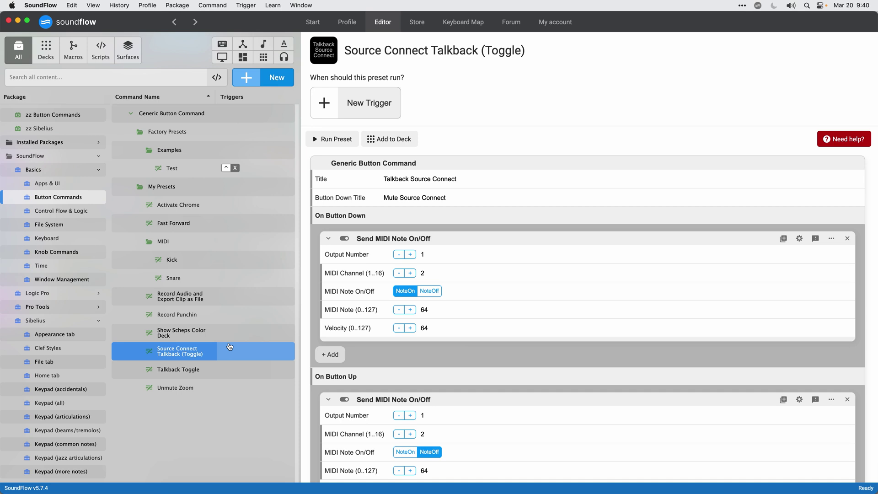
pyautogui.scroll(-1, 471, 388)
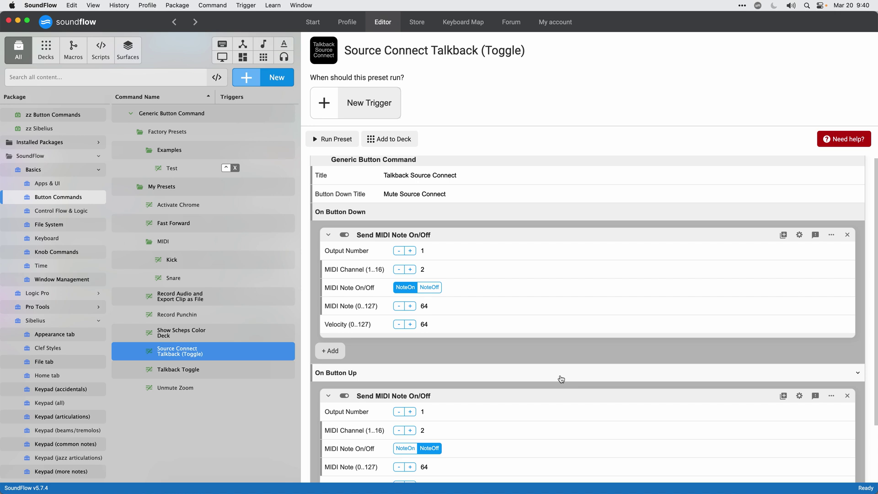
pyautogui.scroll(-1, 497, 348)
pyautogui.scroll(-1, 402, 309)
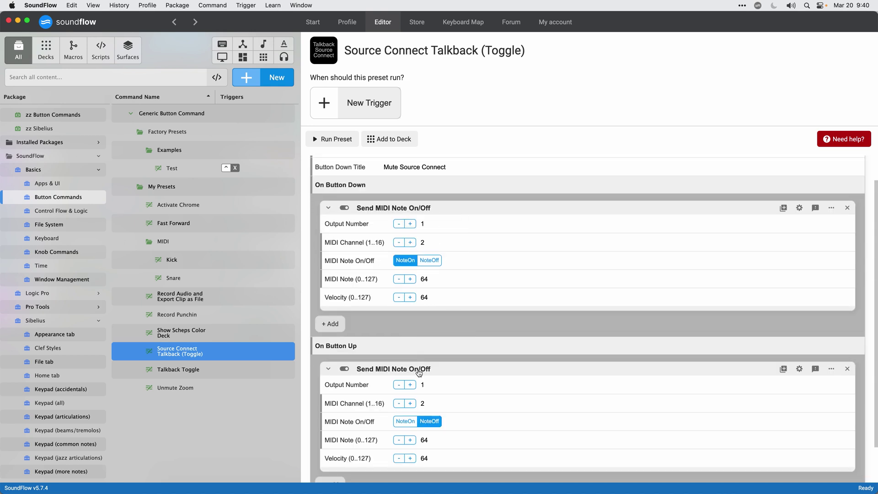
# - Switch to Pro Tools, open the talkback plug-in on the Source Connect track, and show its MIDI learn options
pyautogui.press('super+Tab')
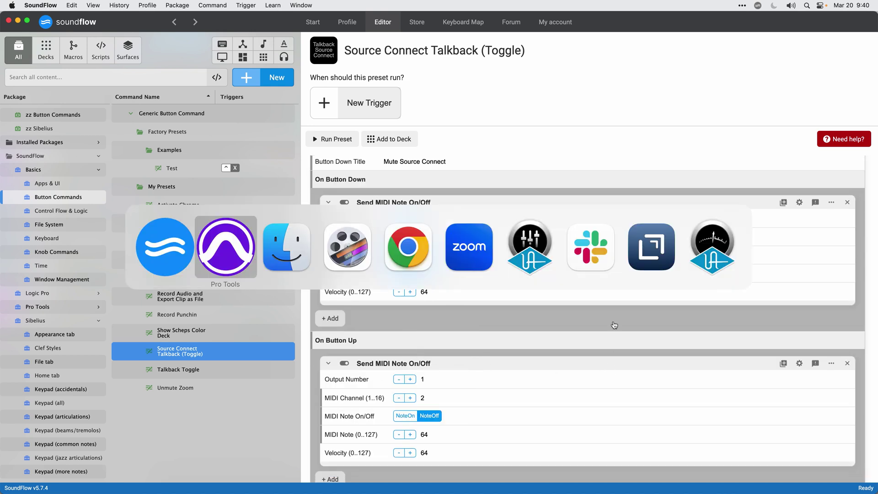
pyautogui.click(128, 199)
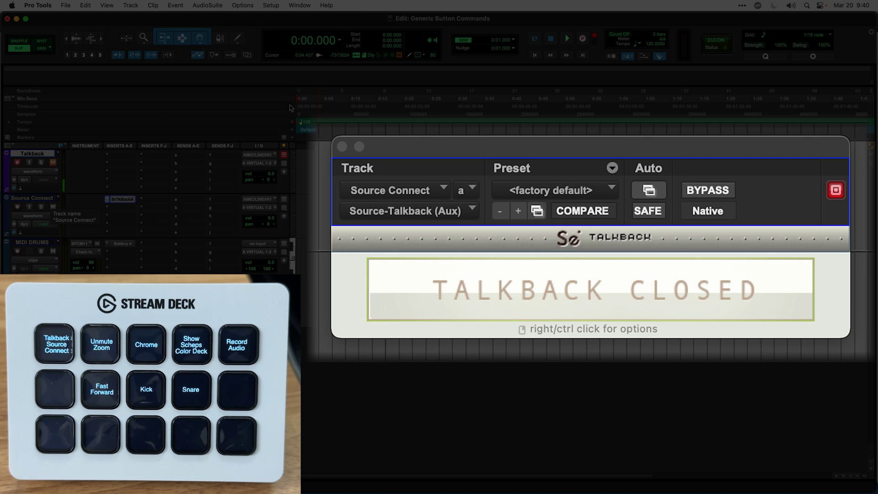
pyautogui.rightClick(608, 288)
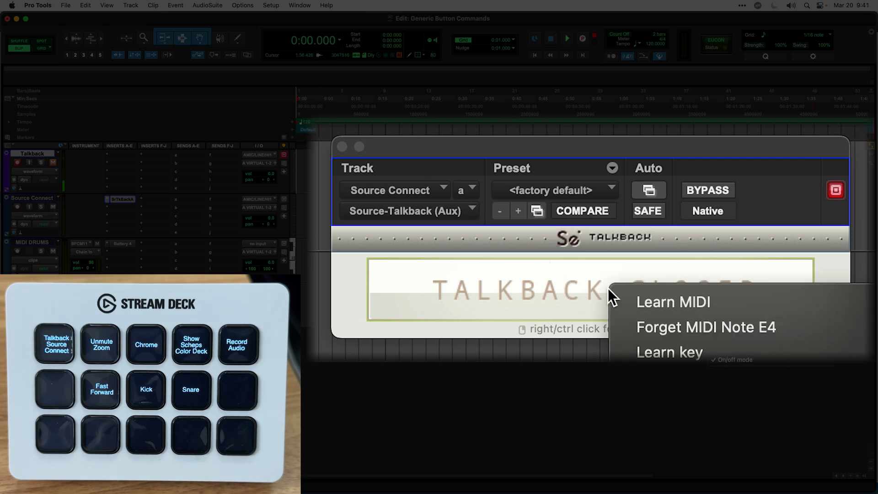
# - Start MIDI learning for the talkback plug-in on the Source Connect track
pyautogui.click(657, 302)
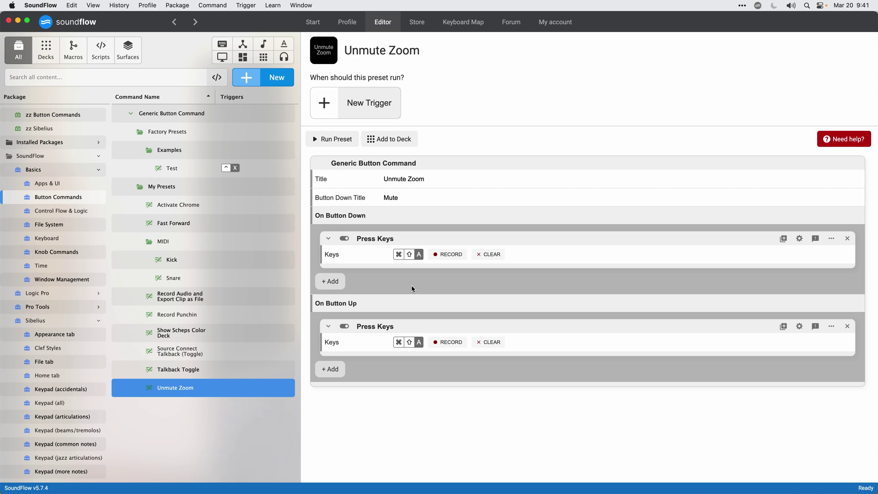
# - Switch to the Zoom meeting, unmute the microphone briefly, and mute it again
pyautogui.press('super+Tab')
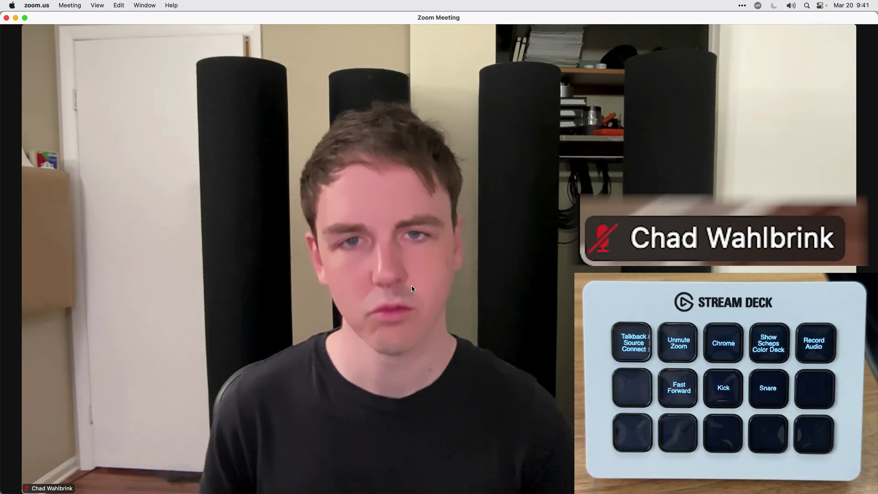
pyautogui.press('super+shift+a')
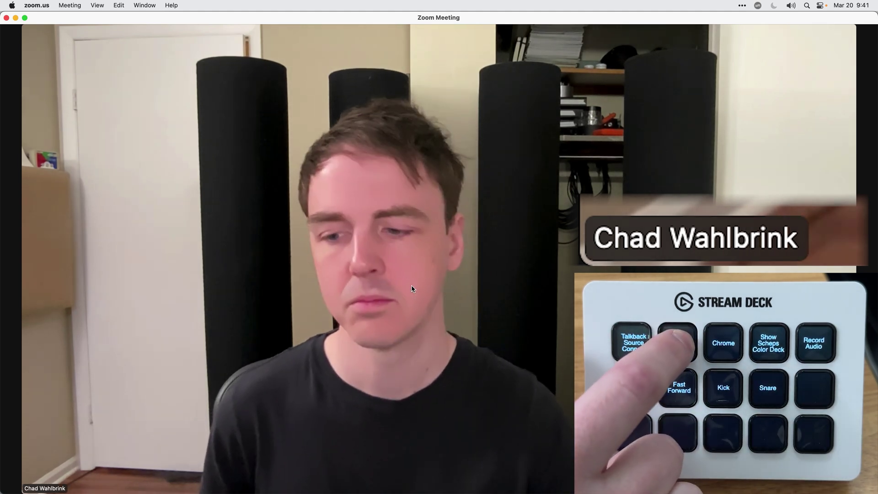
pyautogui.press('super+shift+a')
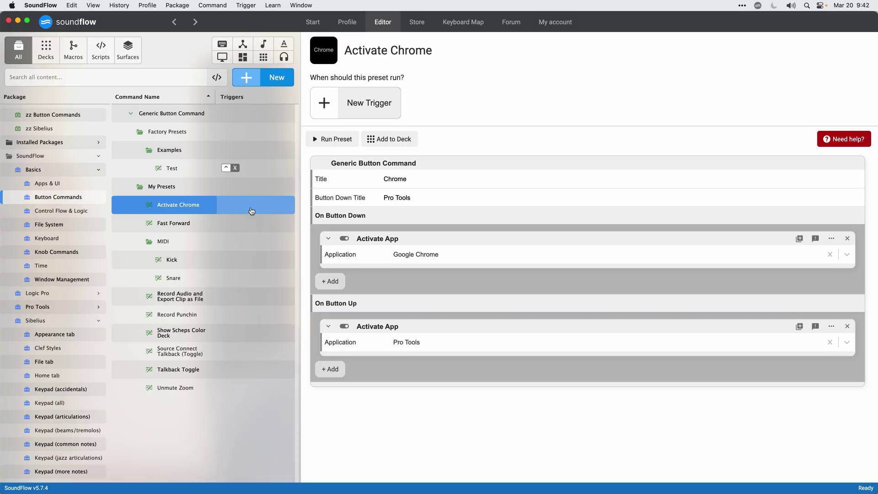
# - Switch to Pro Tools, bring Chrome to the front, and return to Pro Tools
pyautogui.press('super+Tab')
pyautogui.press('Tab')
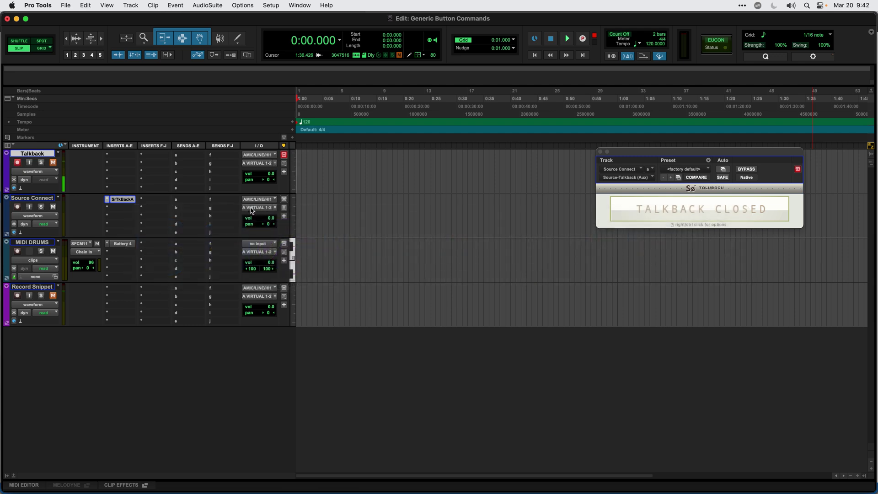
pyautogui.press('super+Tab')
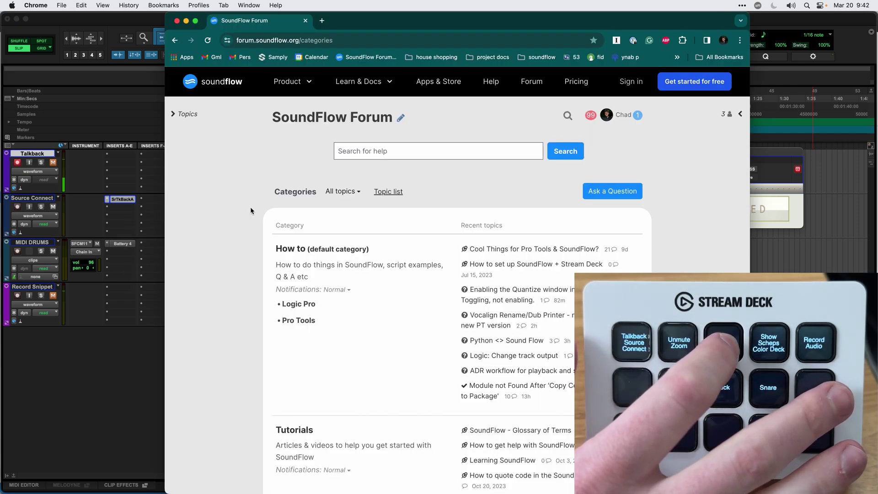
pyautogui.press('super+Tab')
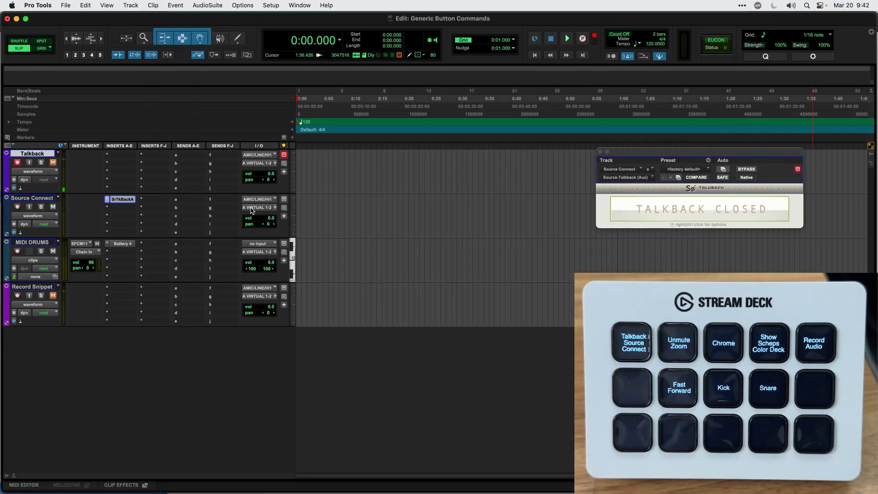
# - Show the Scheps Color Deck over the Pro Tools session and apply the Drums color to the Talkback track
pyautogui.press('super+Tab')
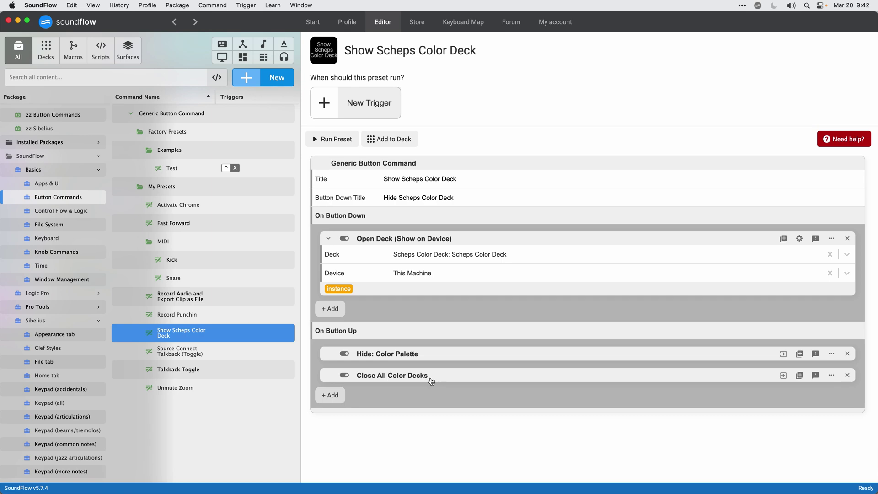
pyautogui.press('super+Tab')
pyautogui.press('super+Tab')
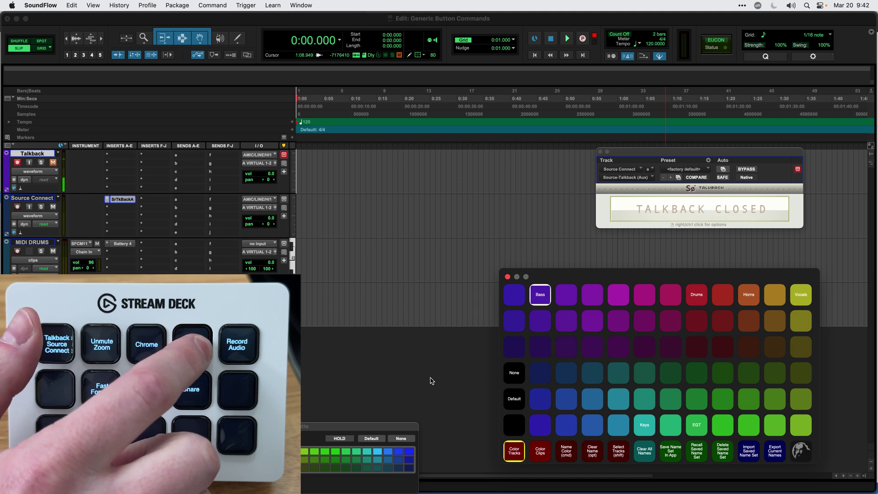
pyautogui.click(695, 292)
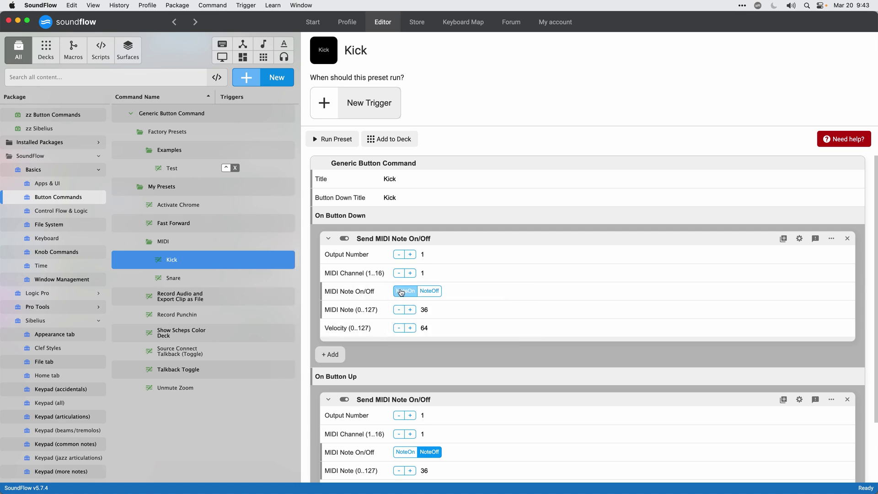
# - Review the MIDI note actions for button down and button up in the Kick preset
pyautogui.scroll(-3, 466, 290)
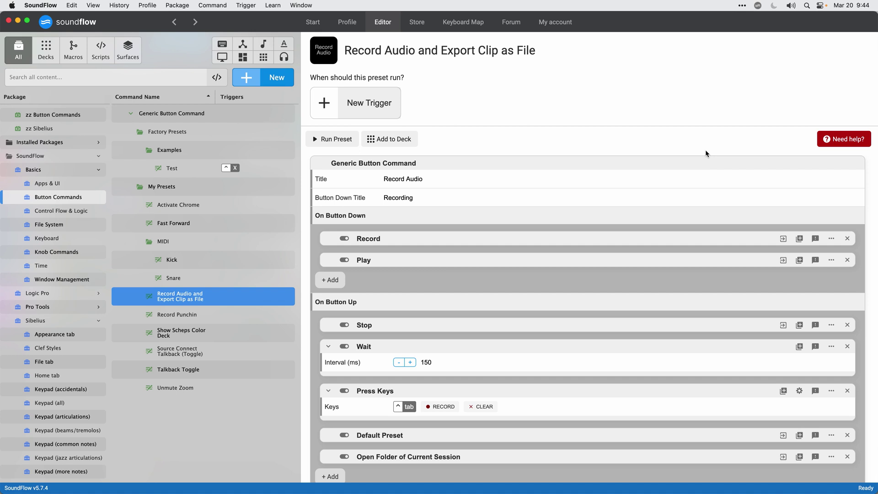
# - Switch to Pro Tools, record a short clip on the Record Snippet track, and export it as an audio file
pyautogui.press('super+Tab')
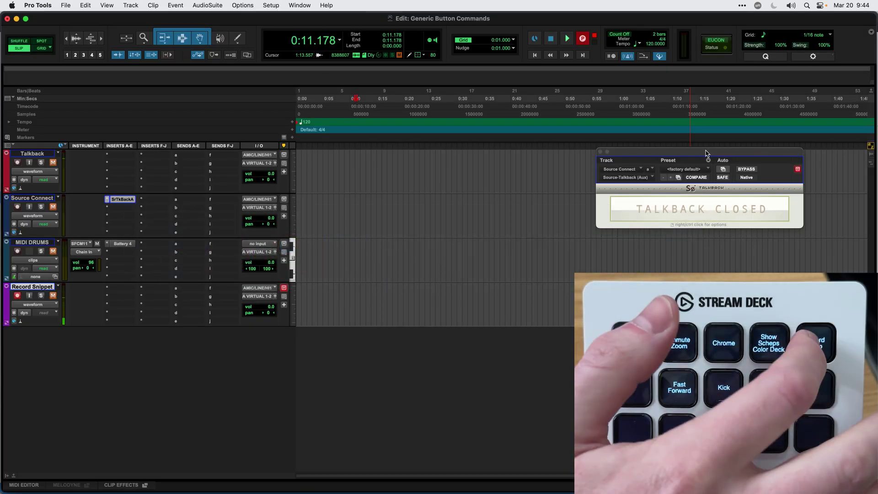
pyautogui.press('super+space')
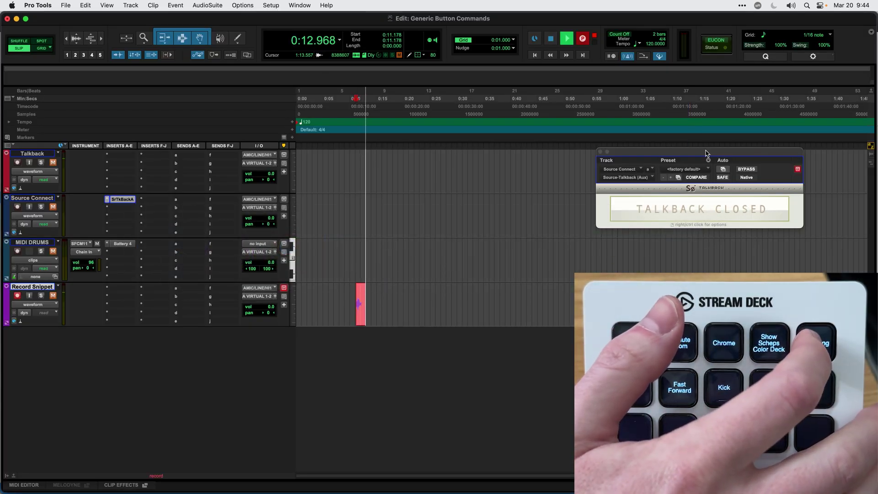
pyautogui.press('space')
pyautogui.press('shift+super+k')
pyautogui.press('Return')
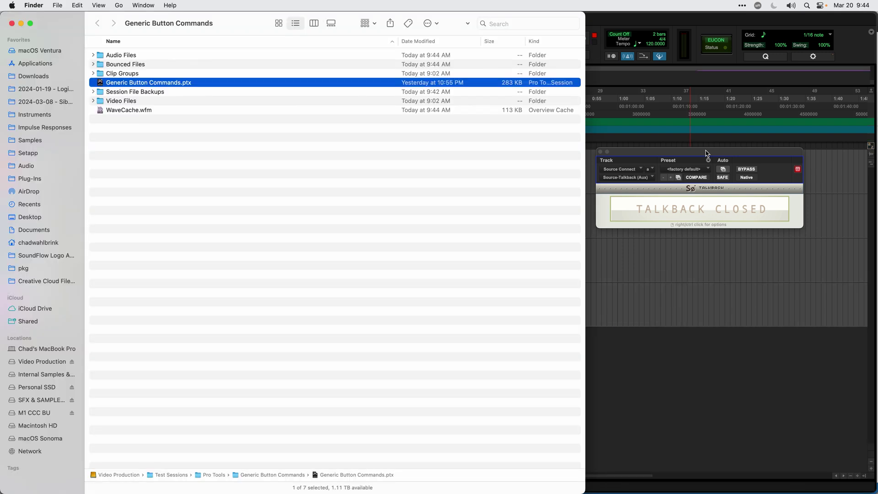
# - Open the session's Bounced Files folder in Finder and preview Record Snippet_14.wav
pyautogui.press('Up')
pyautogui.press('Up')
pyautogui.press('super+Down')
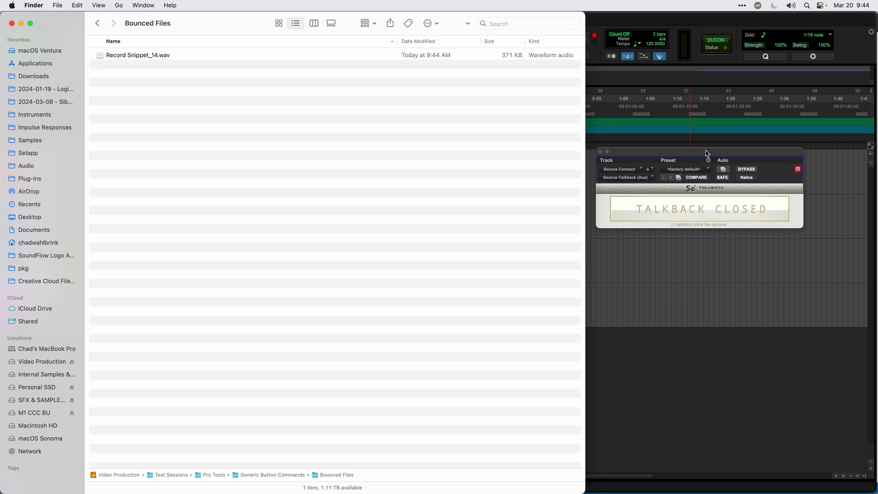
pyautogui.press('Down')
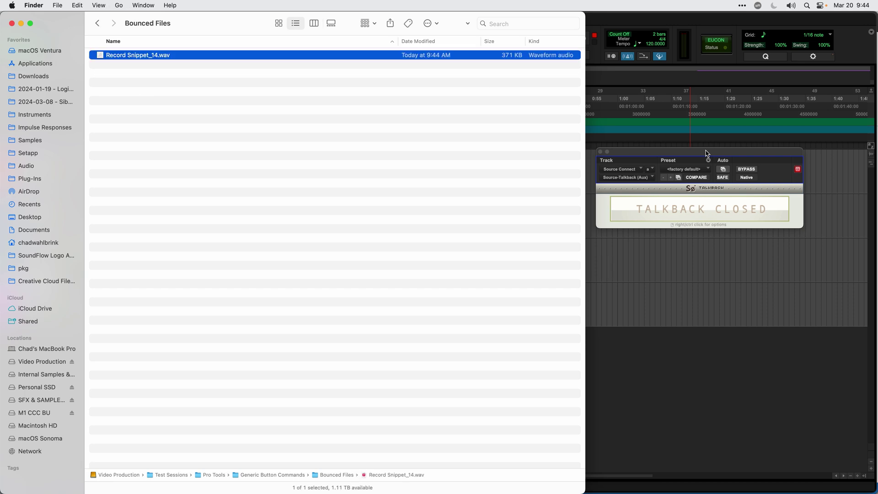
pyautogui.press('space')
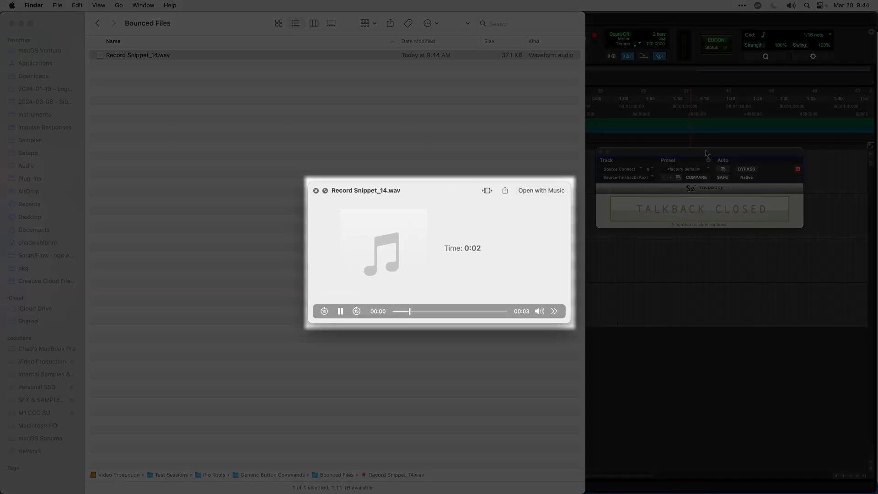
pyautogui.press('space')
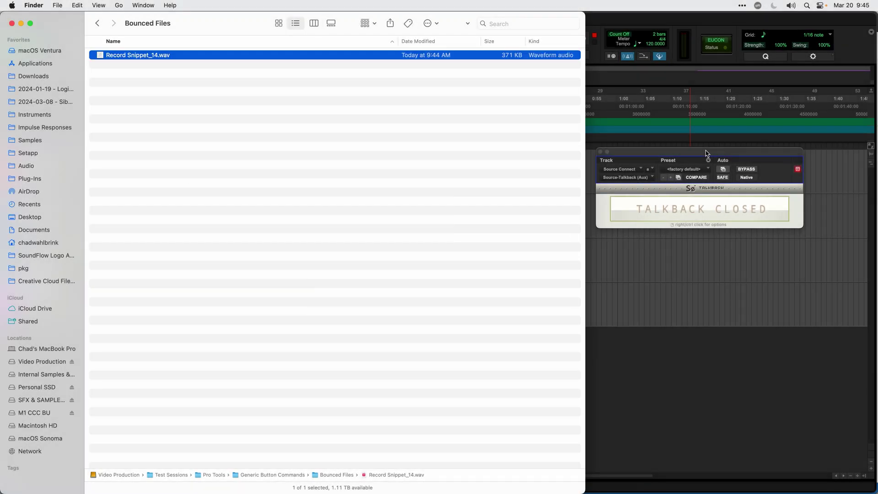